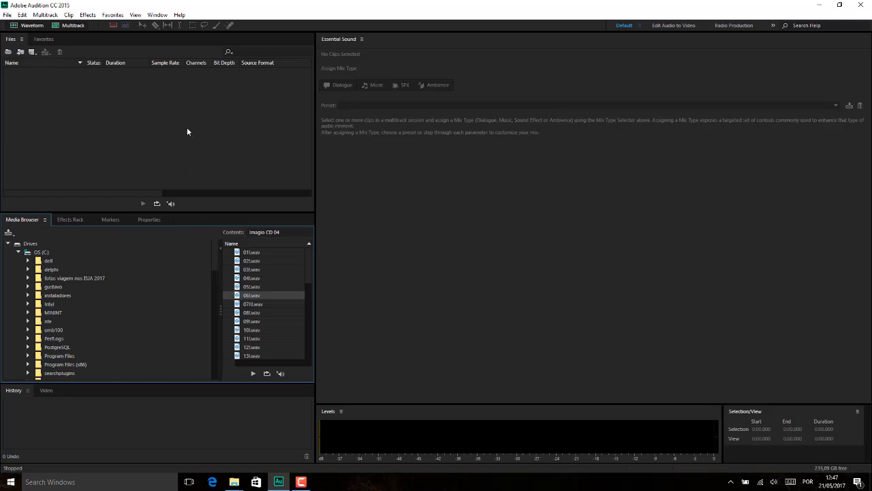
- Import 06l.wav from the Imagio CD 04 folder into the waveform editor and play its first ten seconds
drag(246, 295, 175, 138)
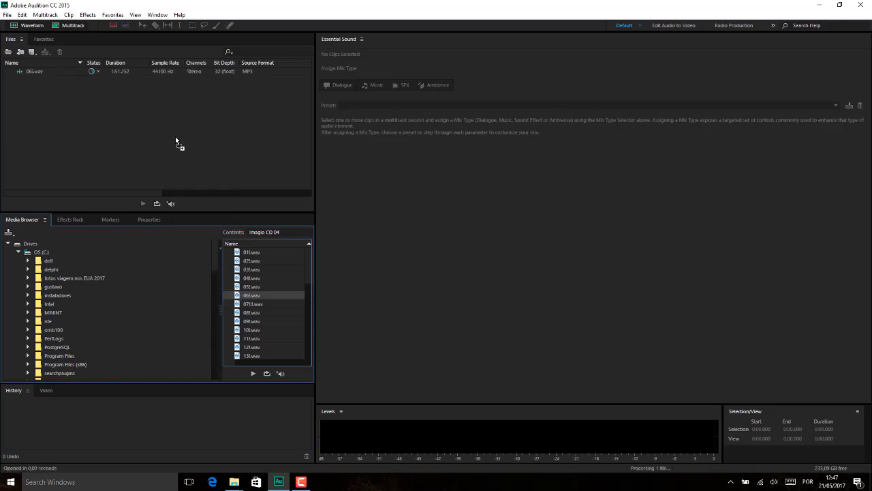
double_click(31, 73)
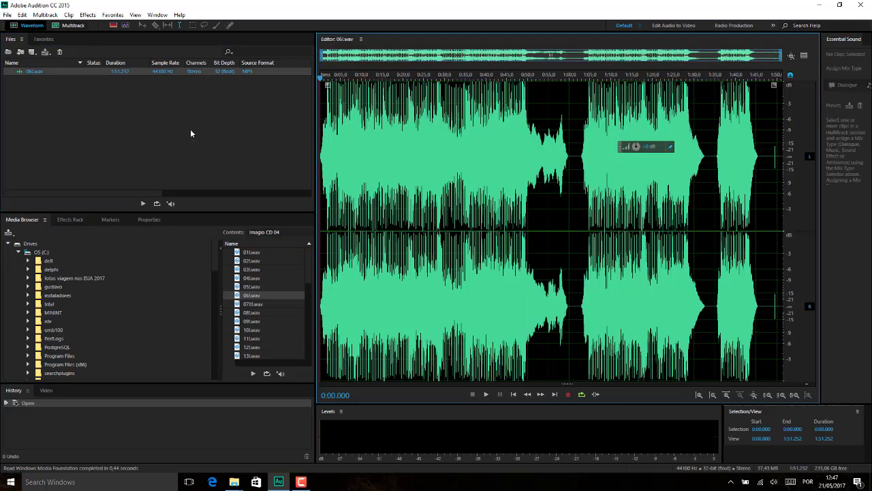
key(space)
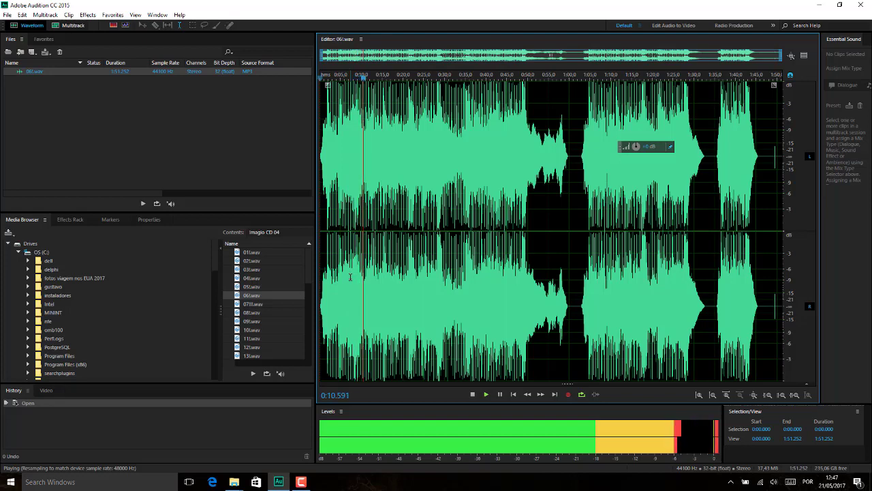
key(space)
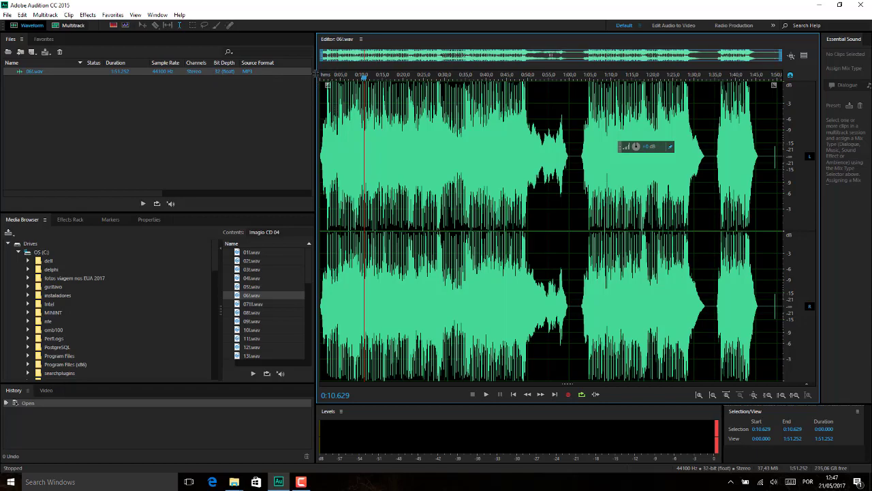
- Widen the waveform editor and open the Diagnostics tools with the DeClicker effect
drag(315, 75, 286, 85)
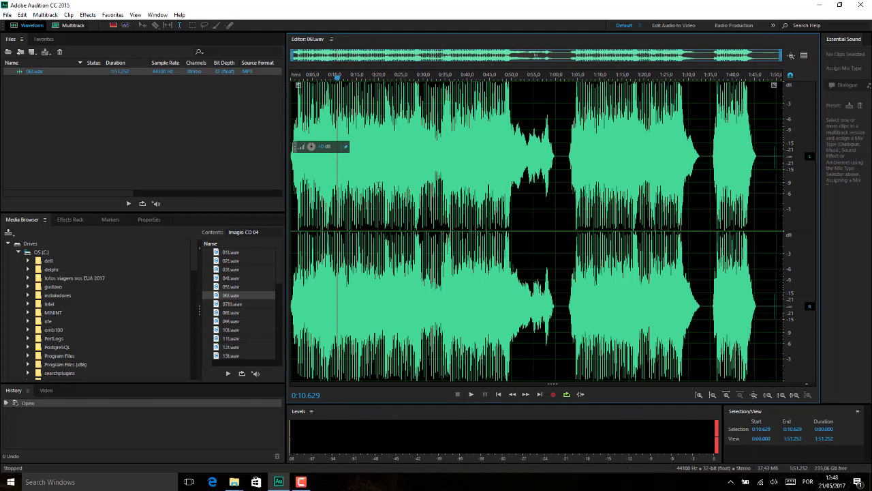
click(87, 15)
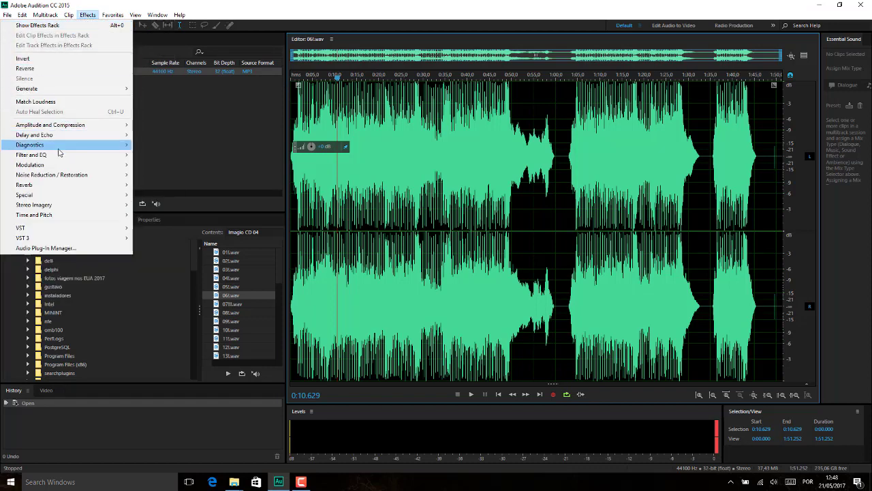
mouse_move(58, 147)
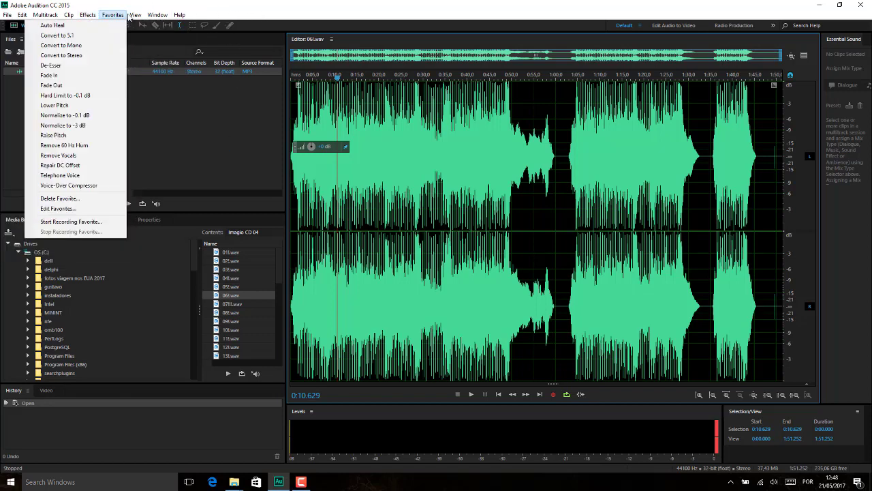
mouse_move(155, 16)
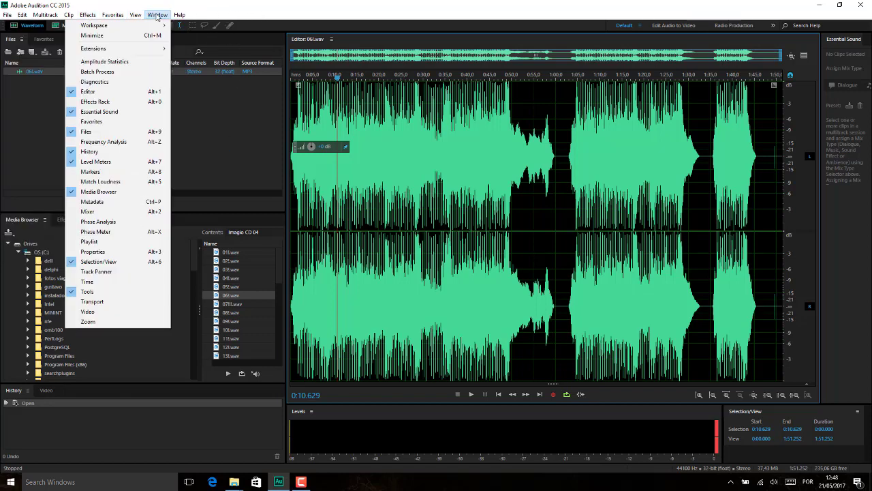
click(95, 82)
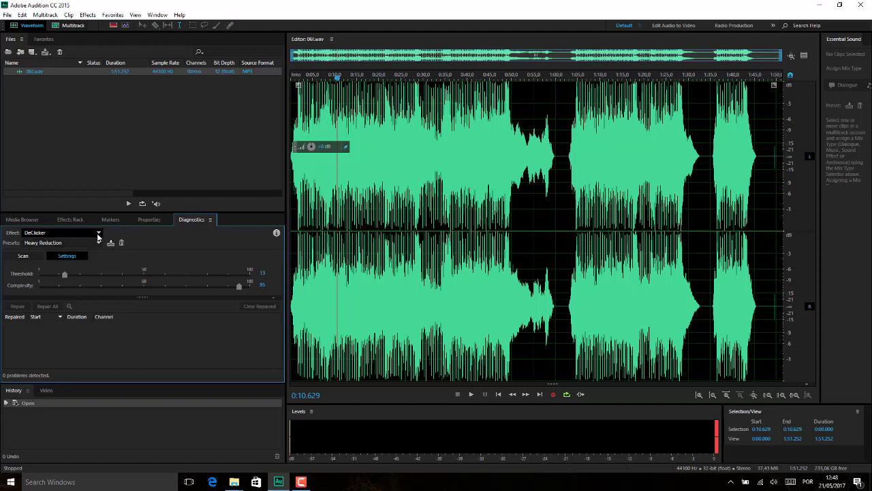
click(87, 14)
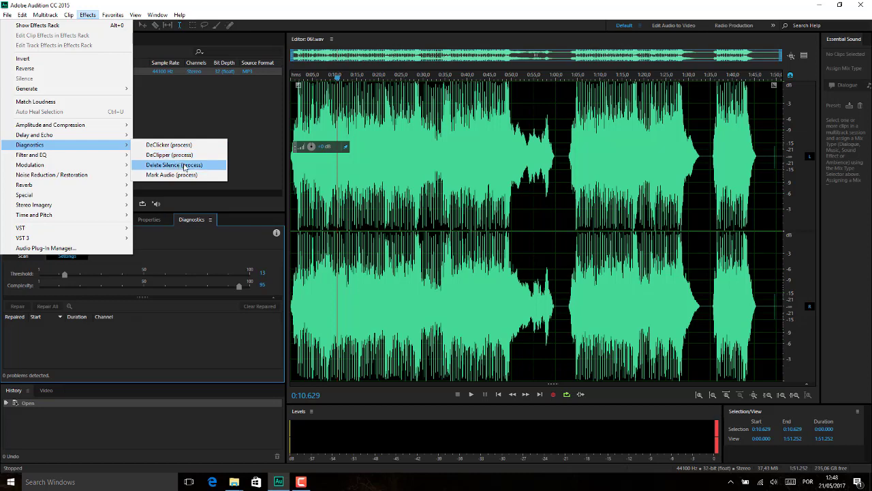
click(169, 145)
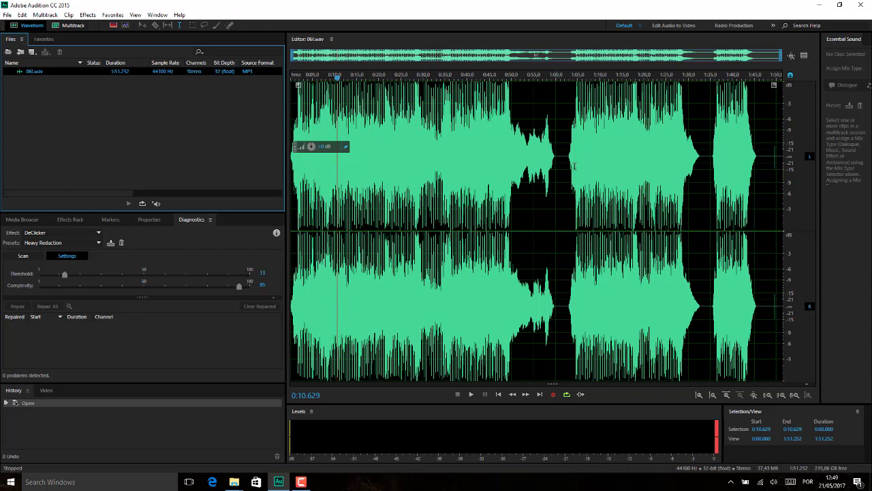
- Highlight the silent gaps near 1:00 and 1:34, and set the diagnostic effect to Delete Silence
drag(556, 184, 563, 188)
drag(706, 178, 710, 178)
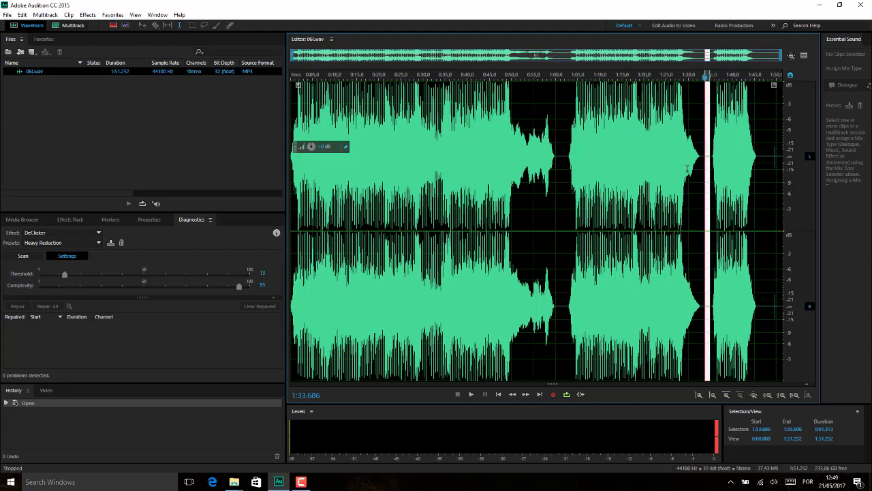
click(388, 151)
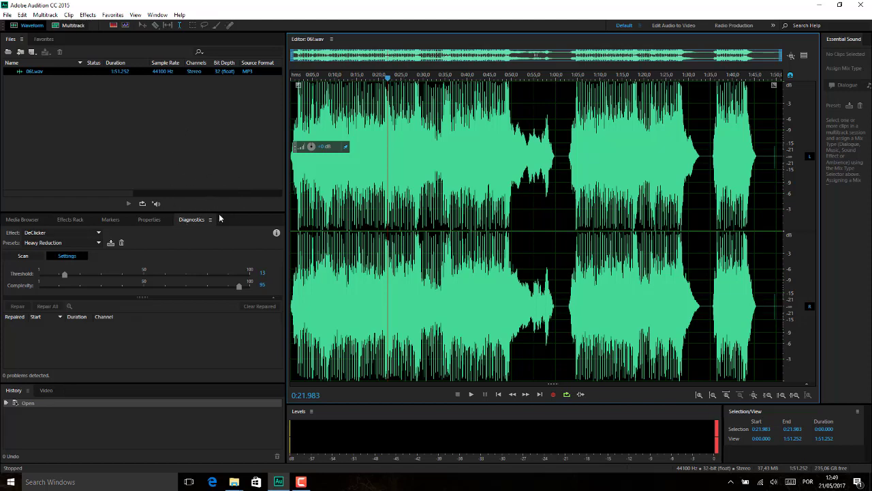
click(96, 232)
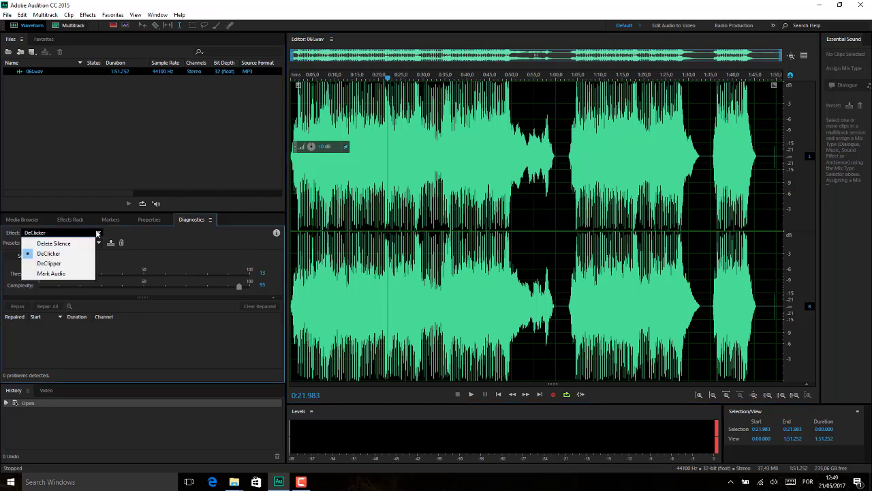
click(54, 243)
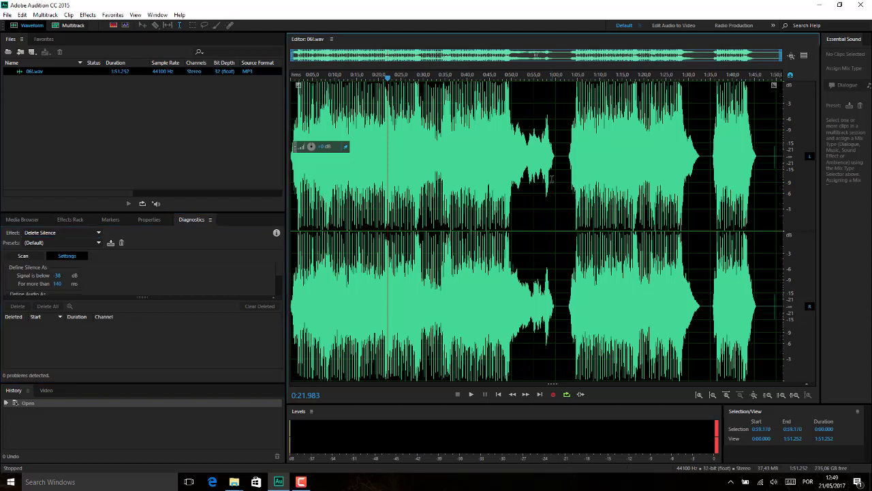
- Highlight the silent passage from about 1:00 to 1:03 and the one from about 1:46 to the end of the waveform
drag(552, 180, 570, 191)
click(554, 186)
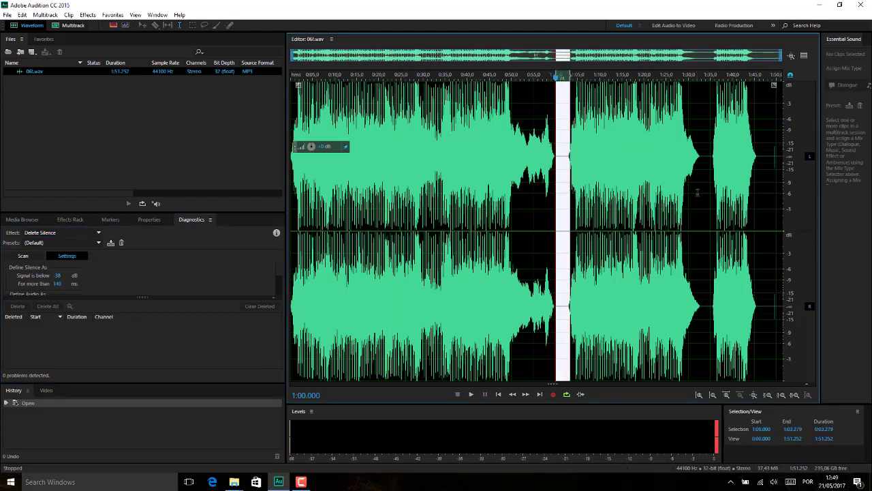
drag(702, 194, 780, 202)
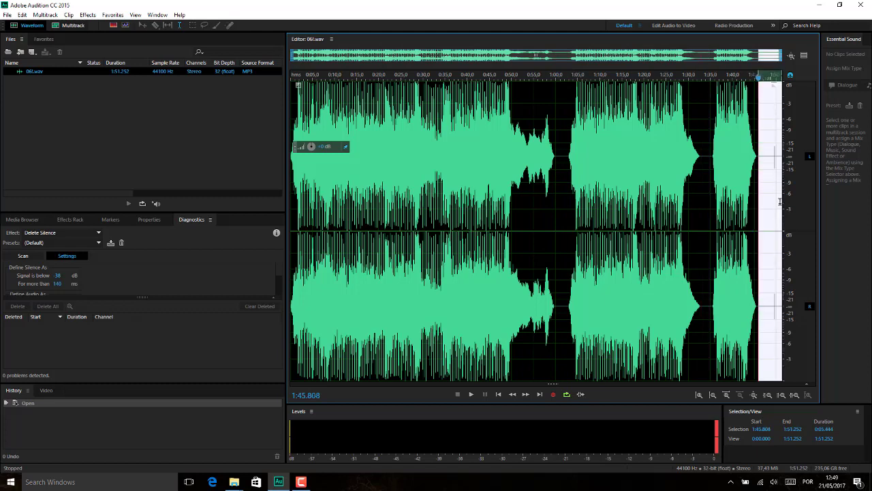
click(551, 193)
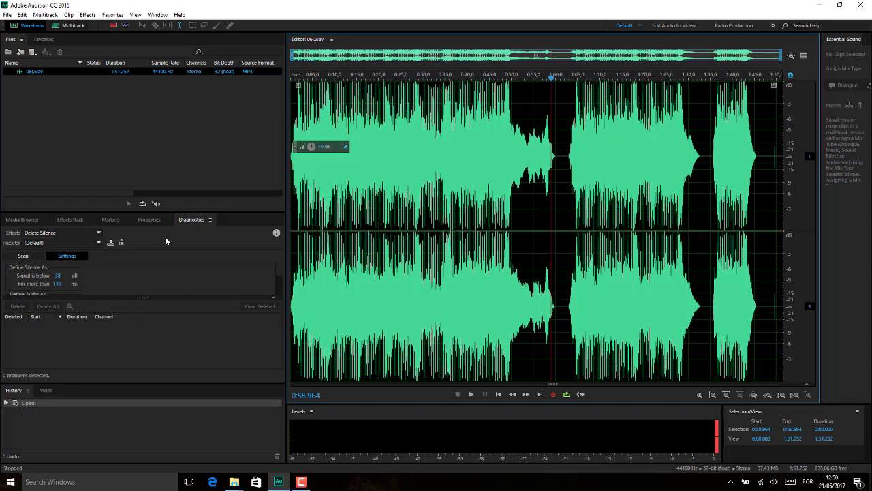
- Scan the file for silence with the default preset and delete all detected silent passages
click(23, 258)
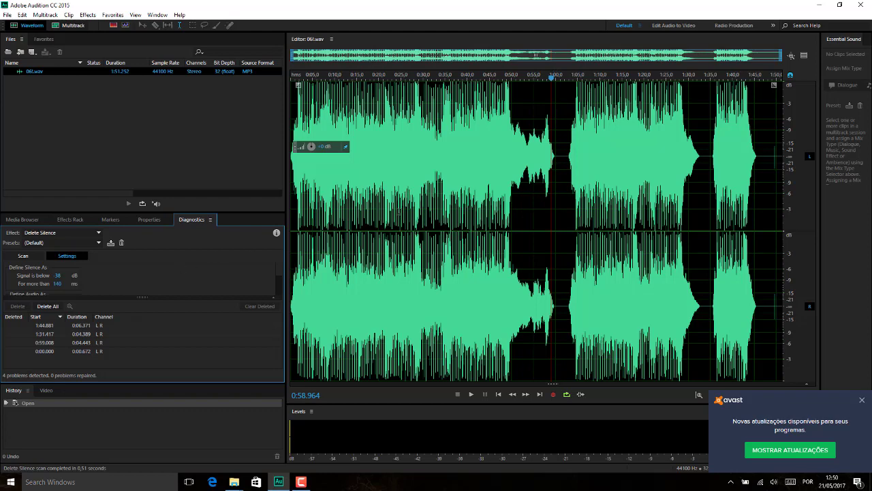
click(702, 151)
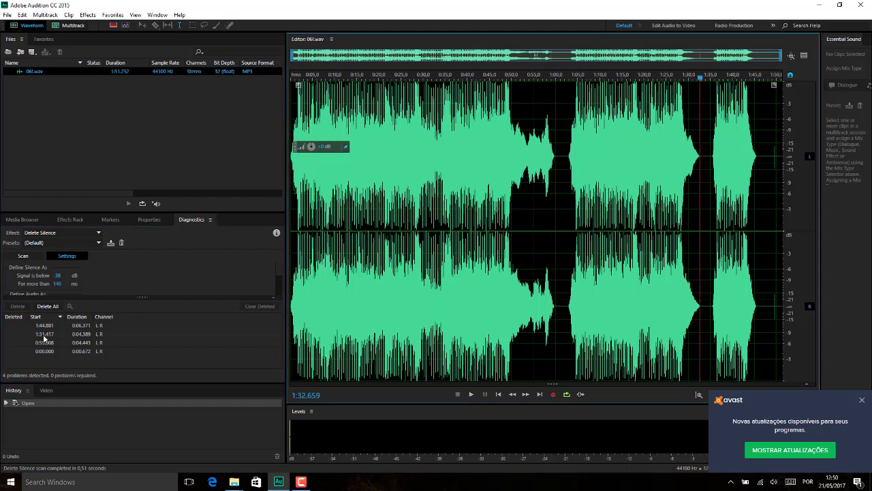
click(757, 151)
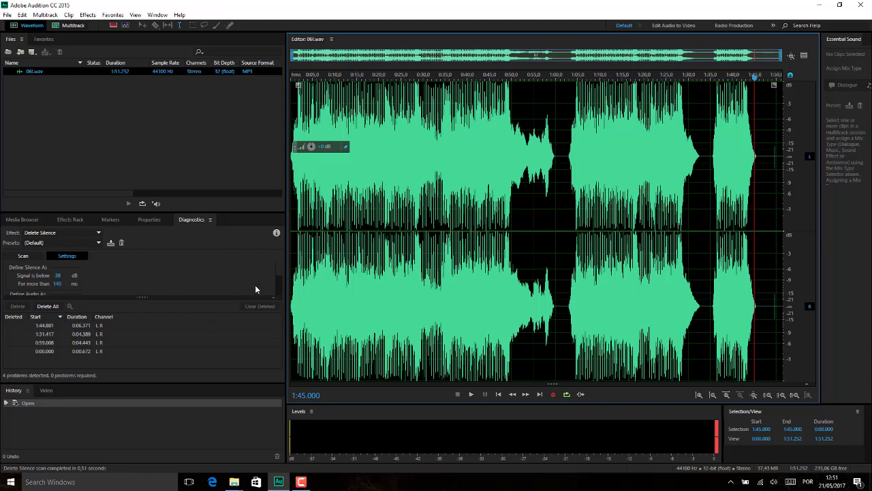
click(48, 306)
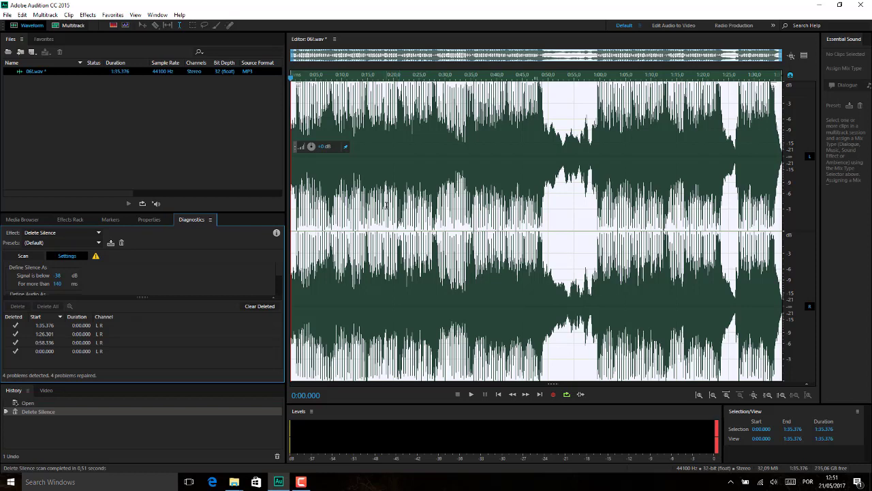
- Play the shortened audio briefly from the start and again from about 0:51 to check the first join
key(space)
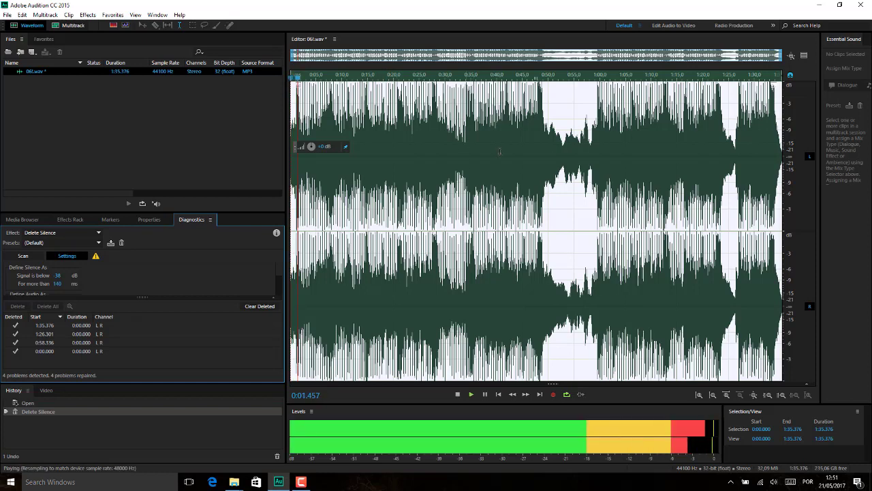
key(space)
click(553, 157)
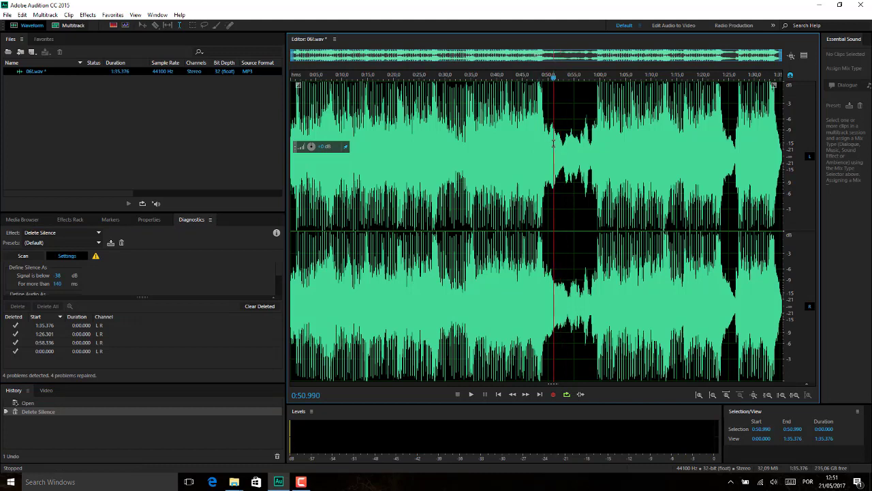
key(space)
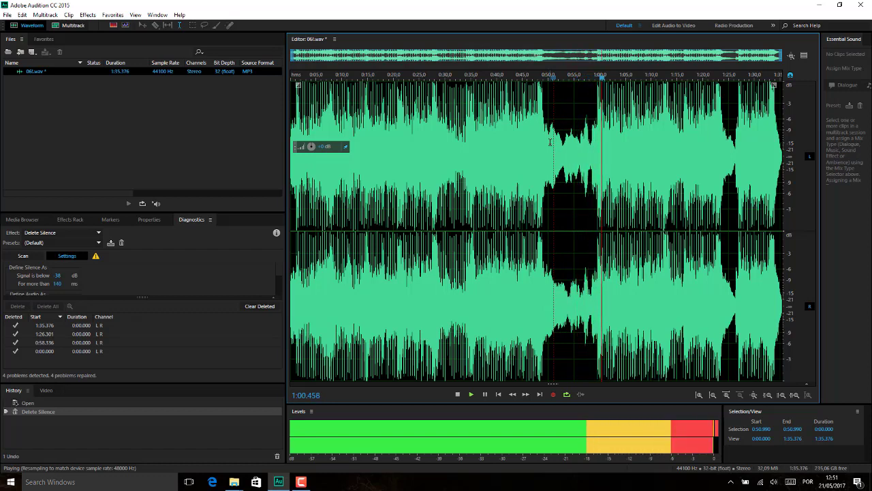
key(space)
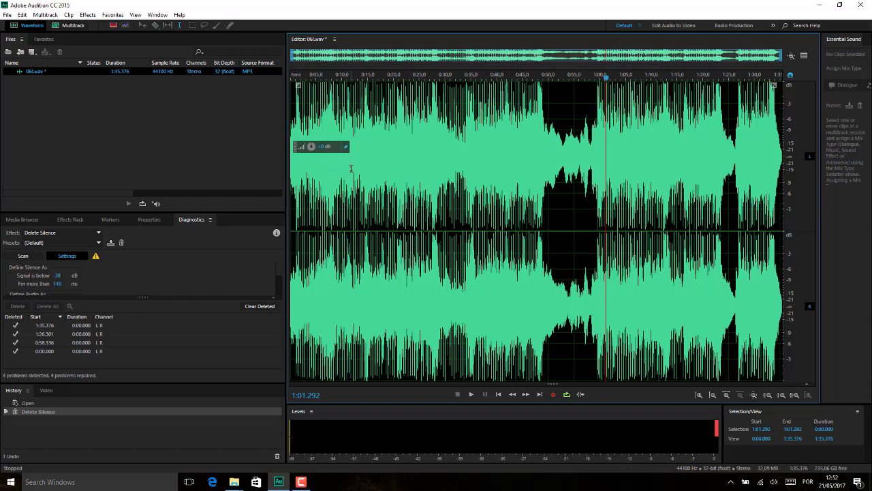
- Switch the diagnostic effect to DeClicker and scan the file for clicks with the Heavy Reduction preset
click(97, 233)
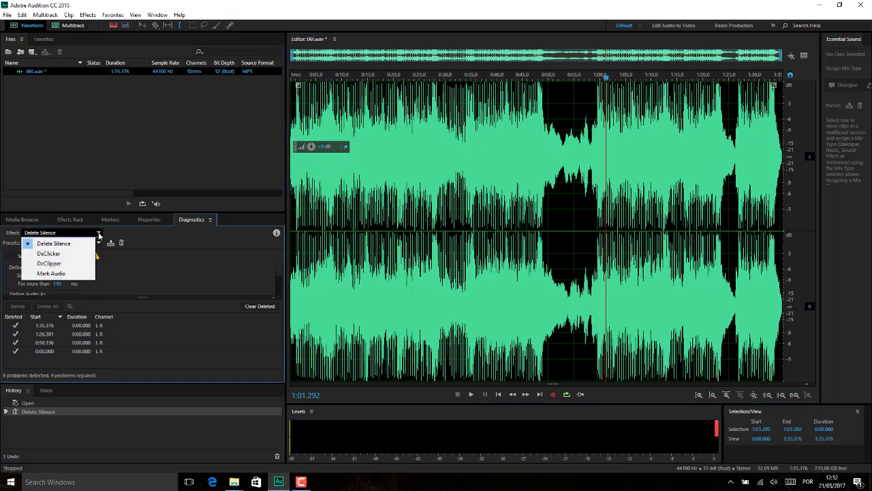
click(68, 255)
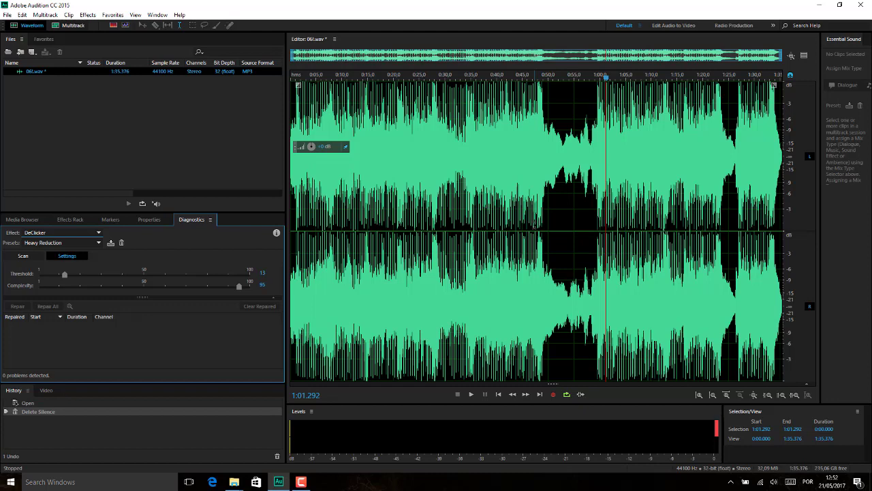
click(23, 257)
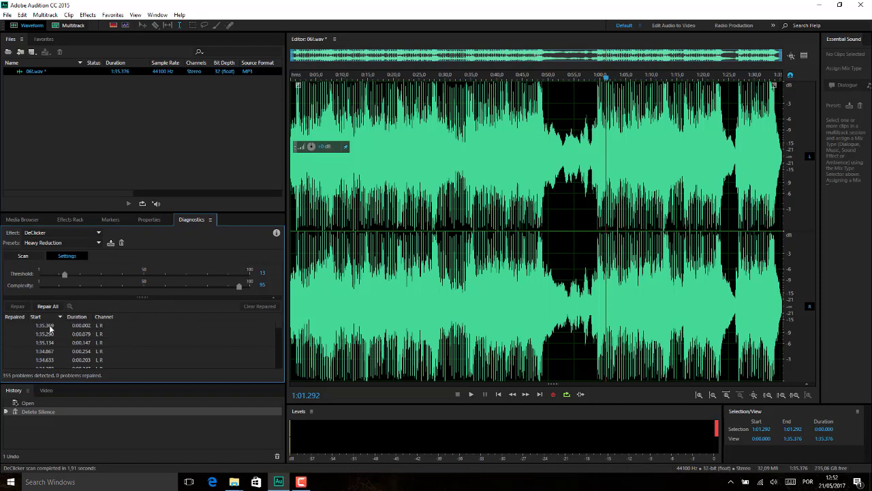
- Review the list of detected clicks and play the opening seconds of the audio
mouse_move(280, 324)
mouse_down()
mouse_move(275, 368)
mouse_move(281, 321)
mouse_up()
click(294, 209)
key(space)
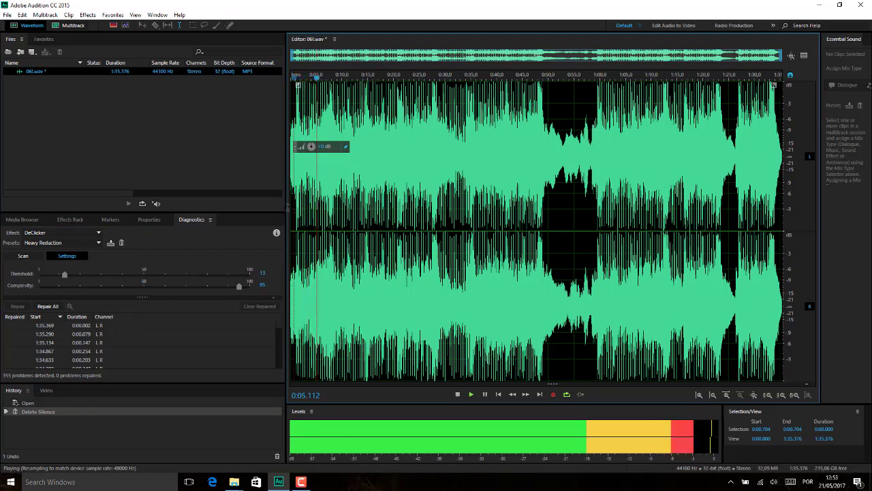
key(space)
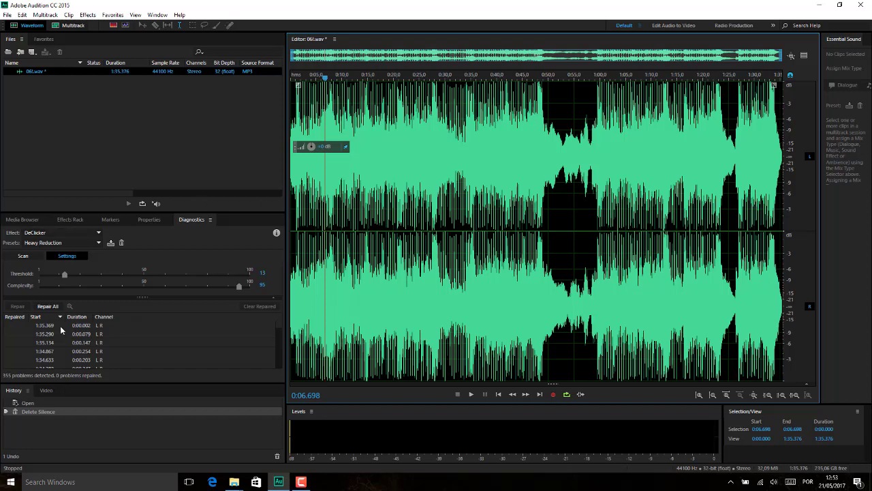
click(279, 345)
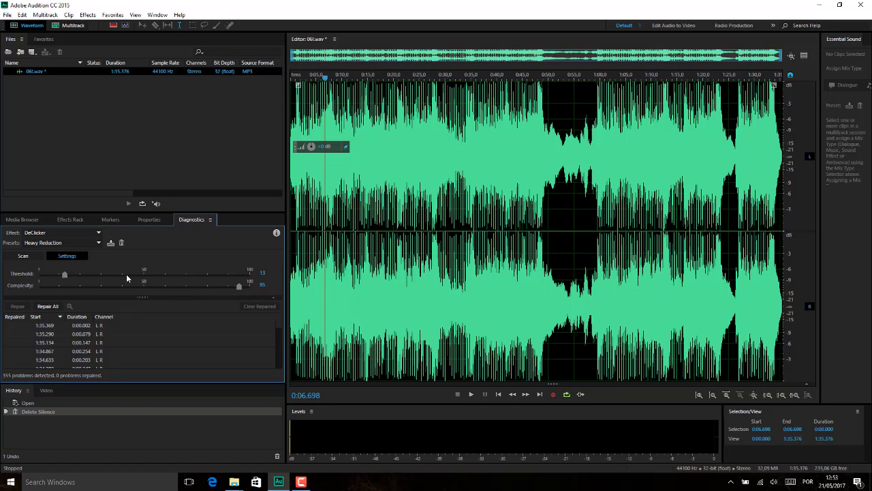
- Repair all detected clicks and look through the list of repaired entries
click(46, 305)
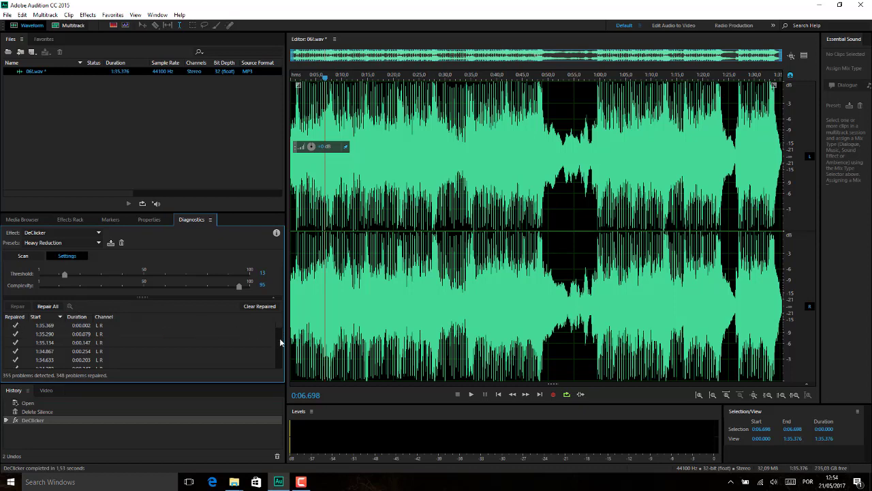
scroll(278, 341, down, 2)
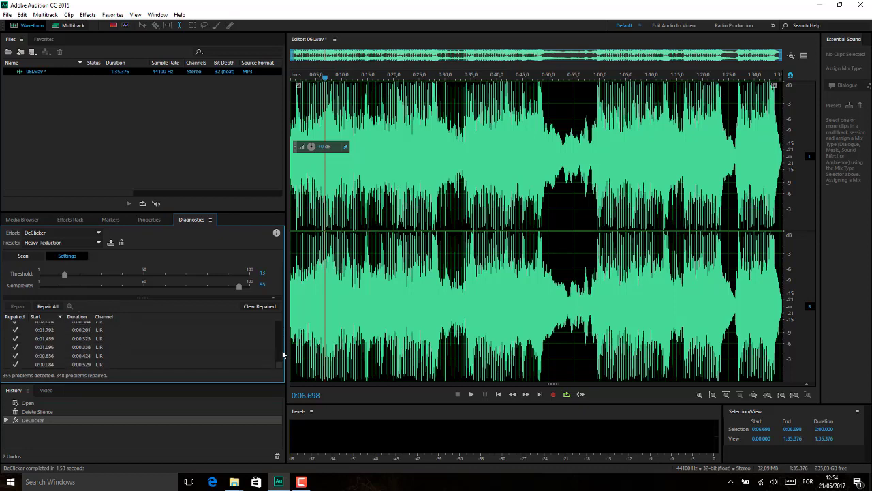
scroll(280, 340, up, 2)
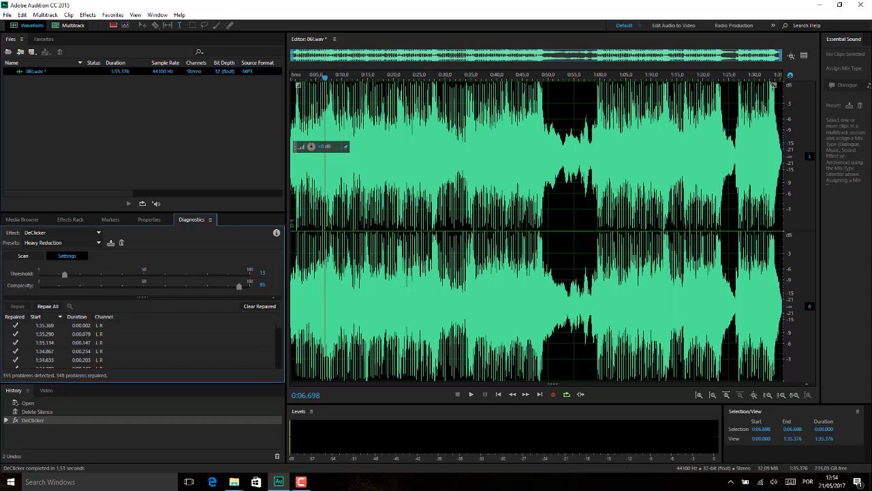
- Play the opening seconds of the declicked audio from the start of the file
click(292, 224)
key(space)
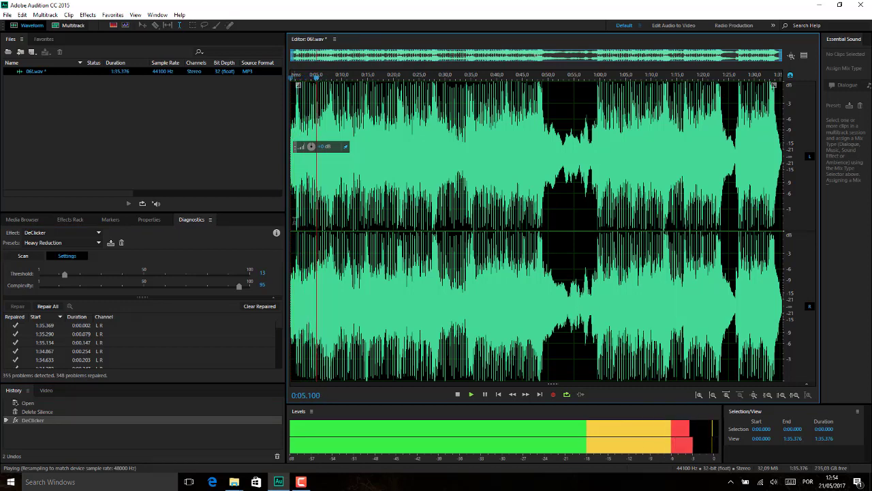
key(space)
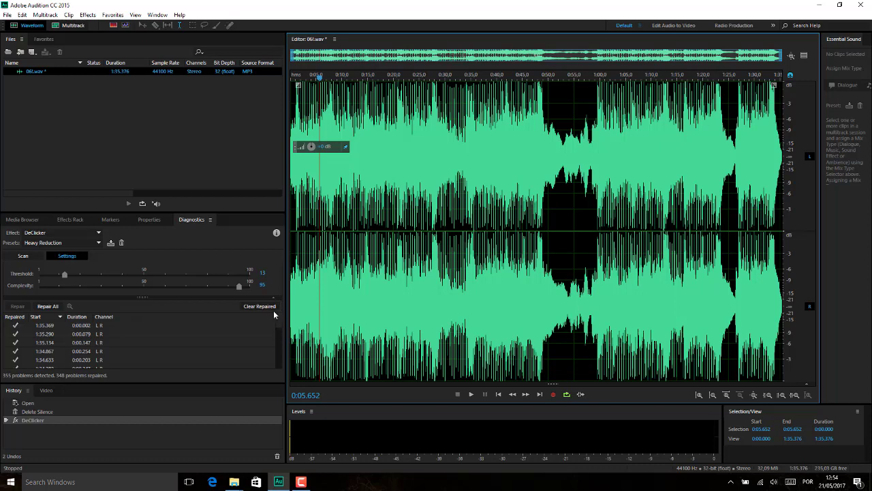
- Scan the file with the DeClipper effect's (Default) preset, repair all detected problems and play a few seconds of the result
click(98, 235)
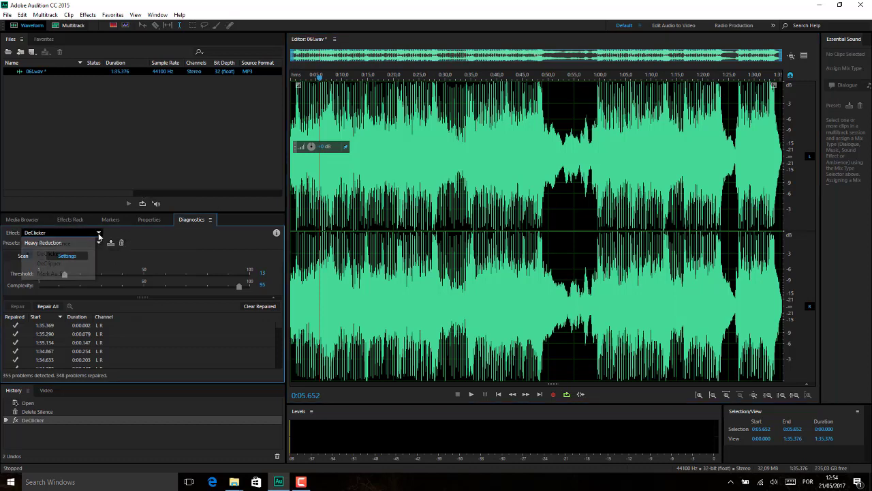
click(61, 265)
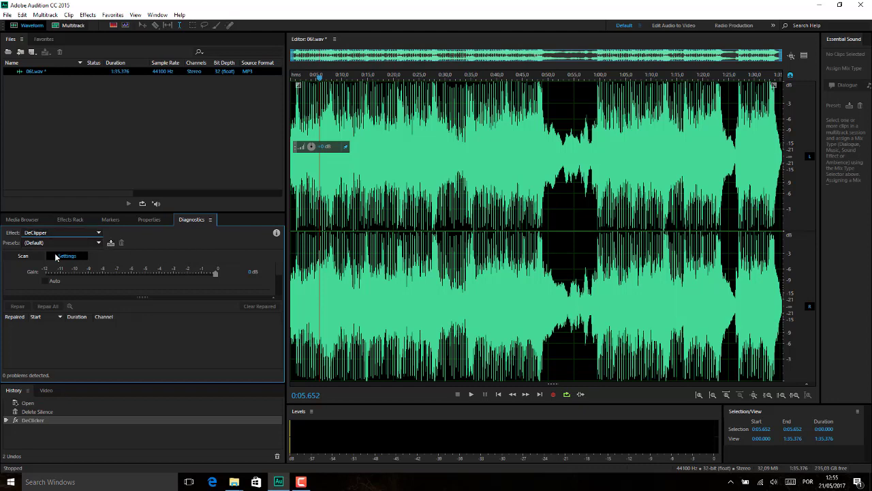
click(15, 257)
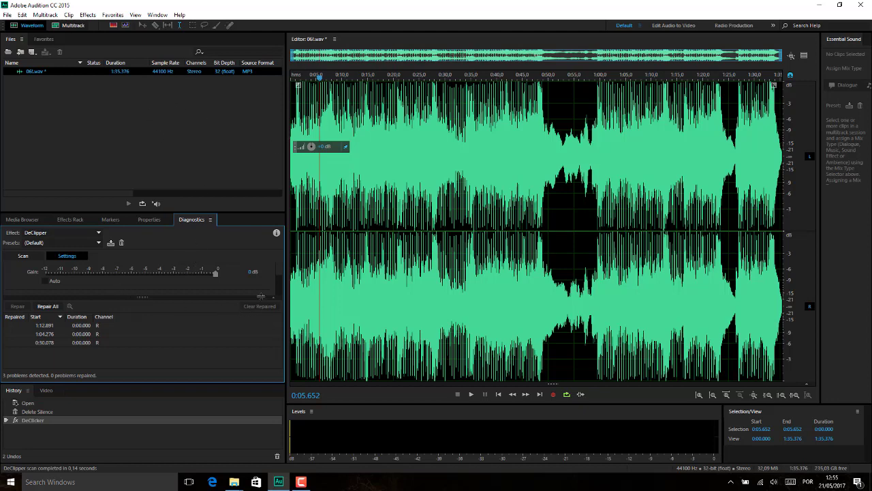
click(54, 304)
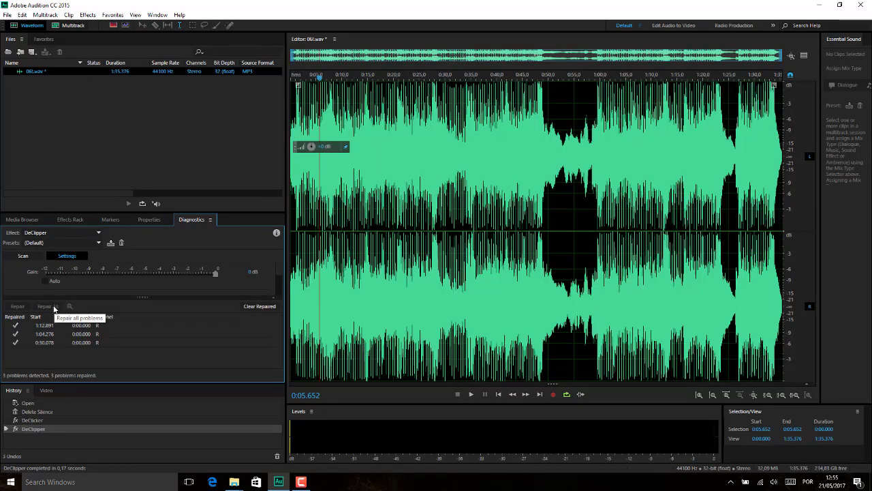
key(space)
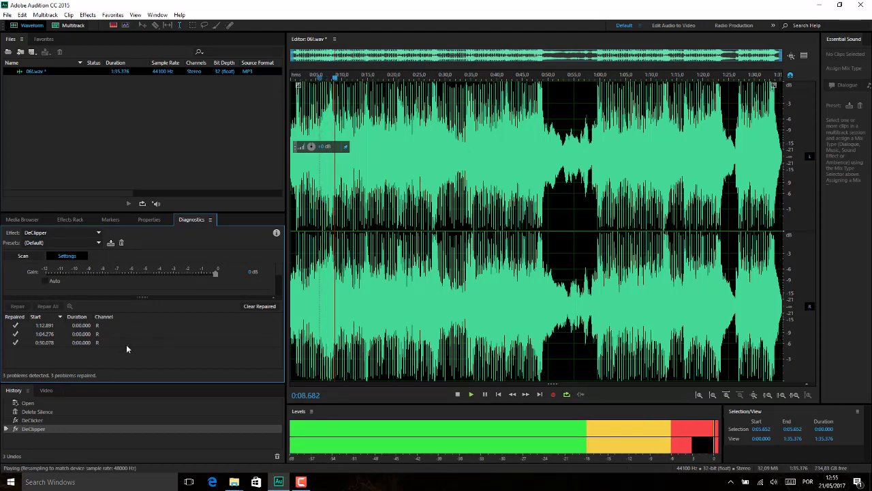
key(space)
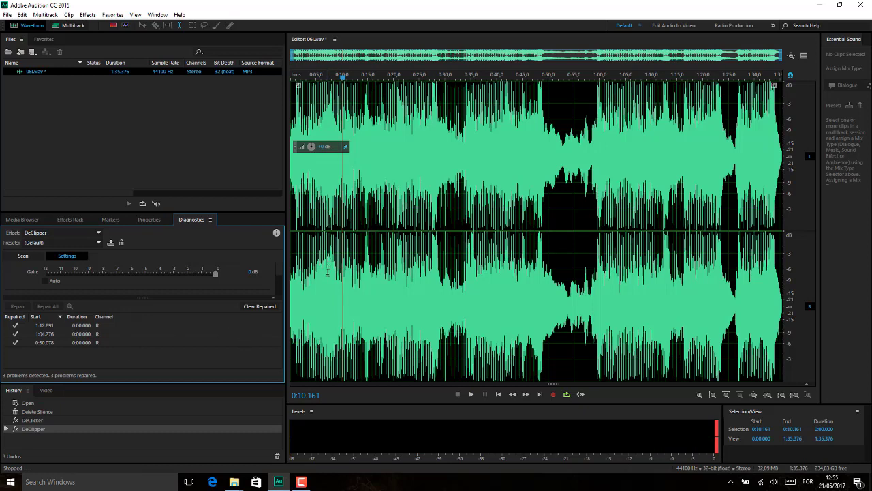
- Set the DeClipper gain to -9 dB with Auto off, clear the repaired entries and scan the file again
click(46, 281)
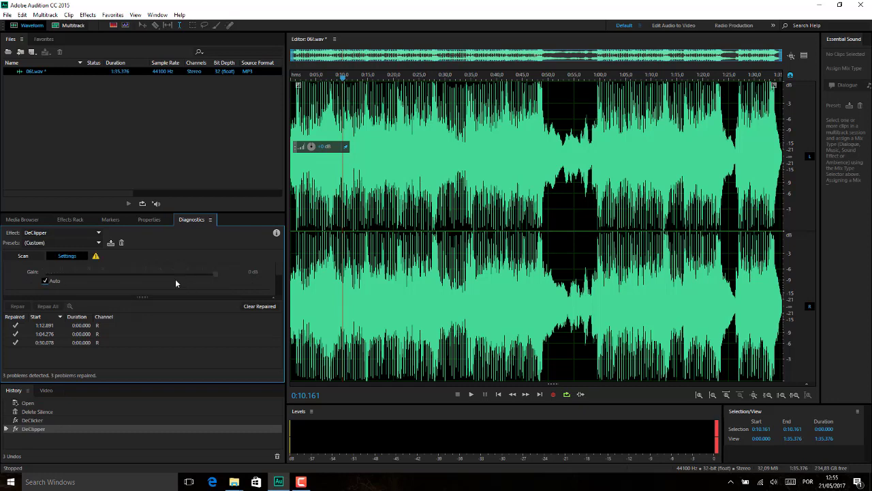
click(46, 281)
drag(221, 278, 90, 275)
click(257, 308)
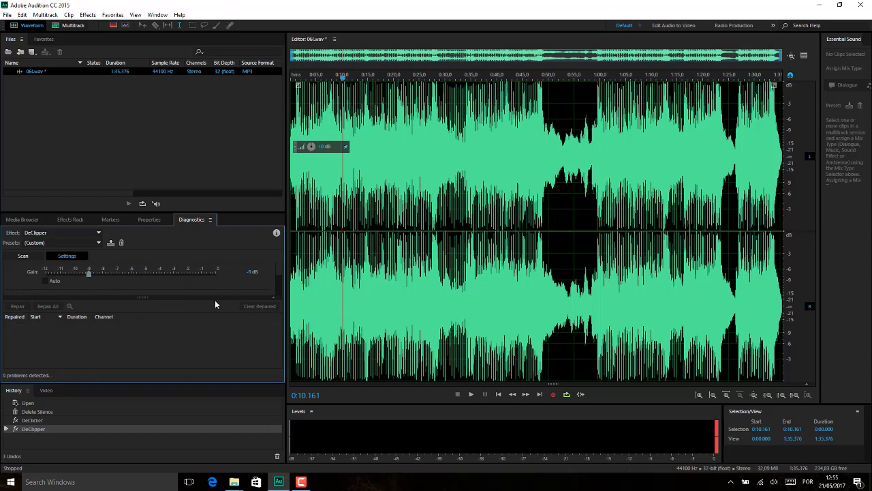
click(17, 257)
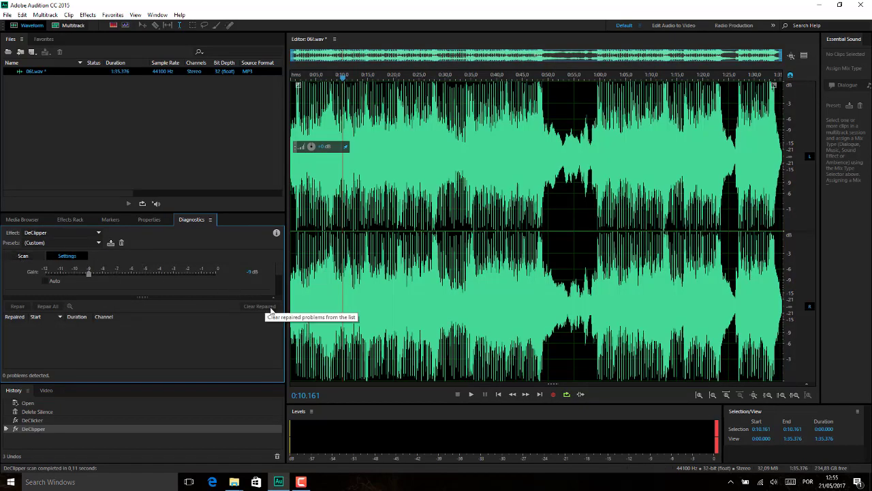
- Set the DeClipper gain to -0.1 dB and rescan the file
drag(89, 273, 150, 272)
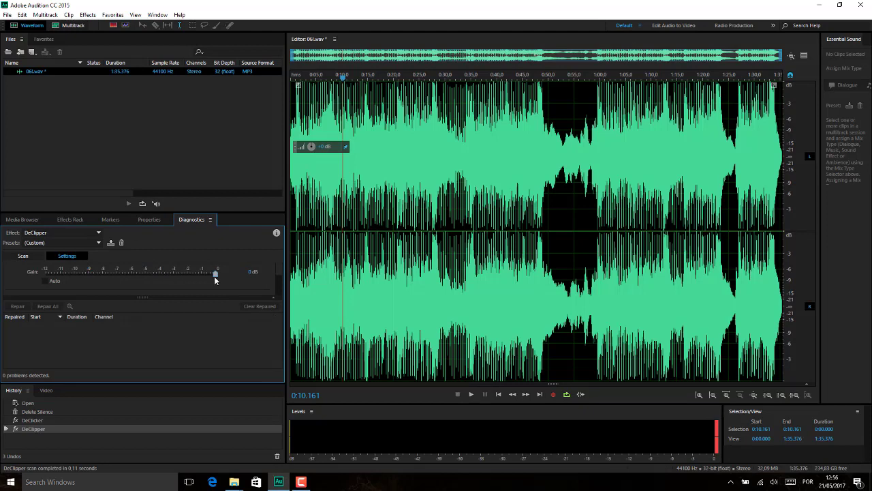
drag(214, 276, 212, 276)
click(27, 256)
- Close all files without saving and reopen the original 06l.wav from the Imagio CD 04 folder
right_click(23, 72)
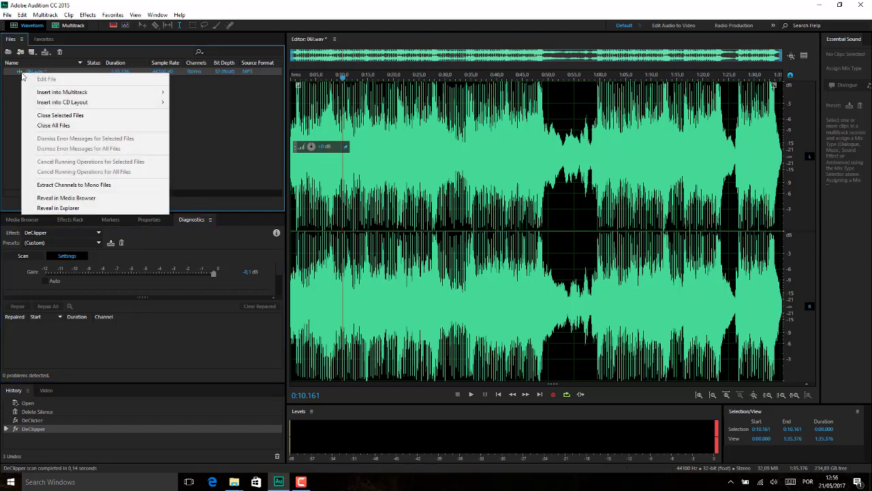
click(54, 127)
click(437, 253)
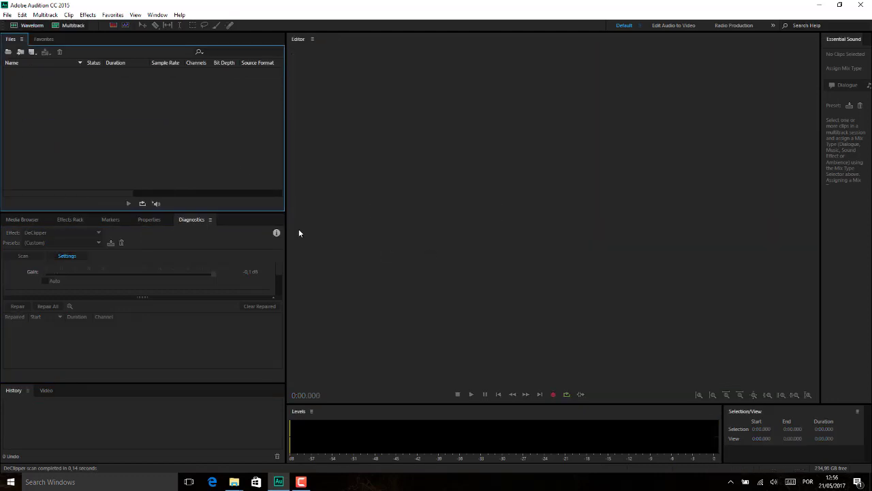
click(70, 219)
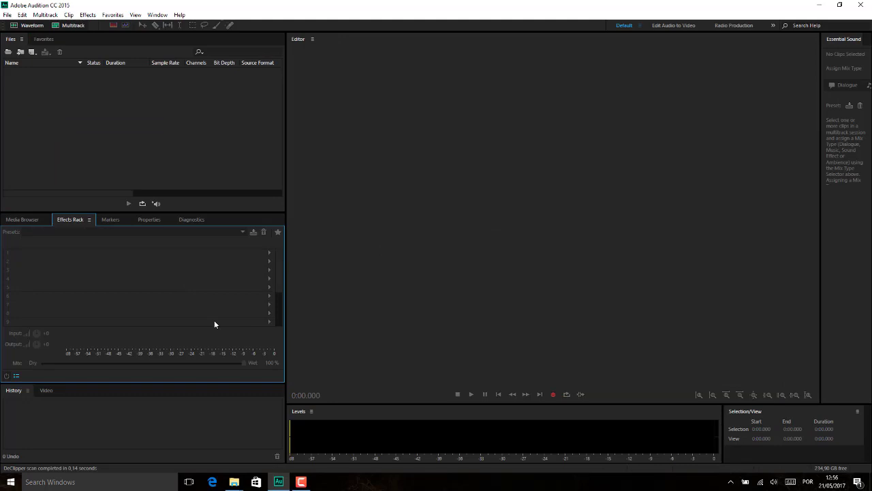
click(21, 219)
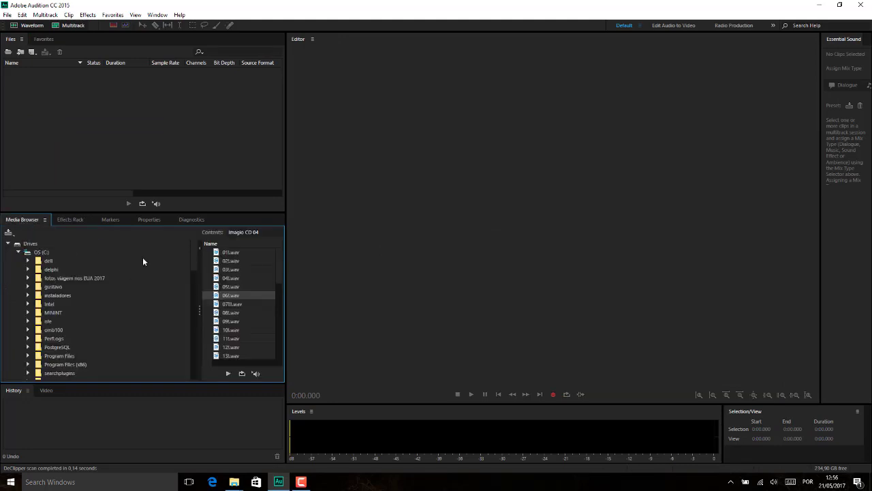
double_click(217, 298)
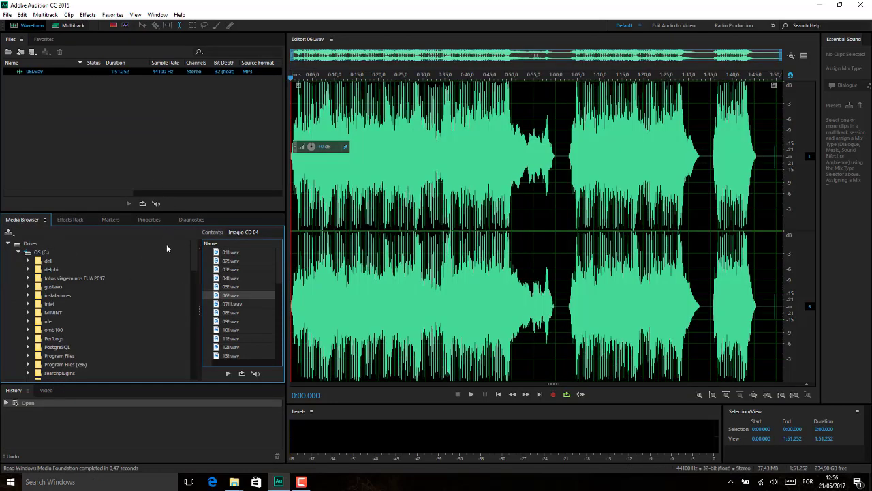
- Switch the diagnostic effect to Mark Audio and scan the reopened file for audio sections
click(182, 219)
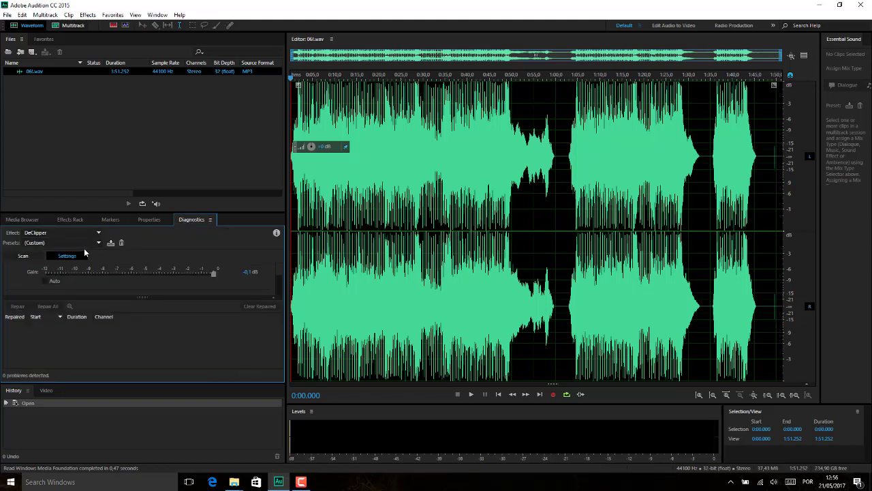
click(95, 233)
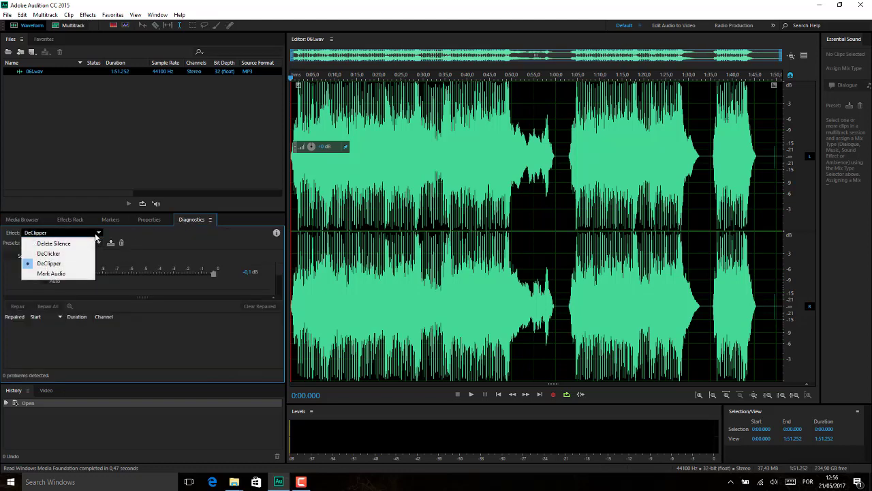
click(56, 275)
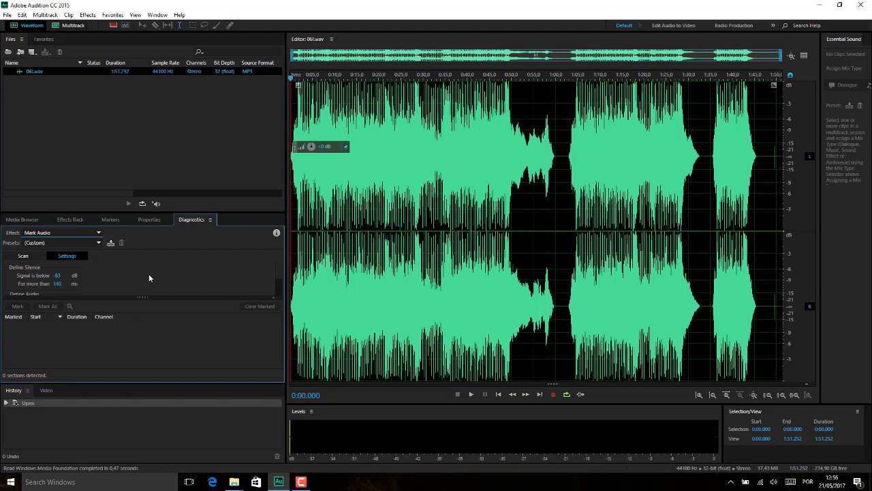
click(96, 233)
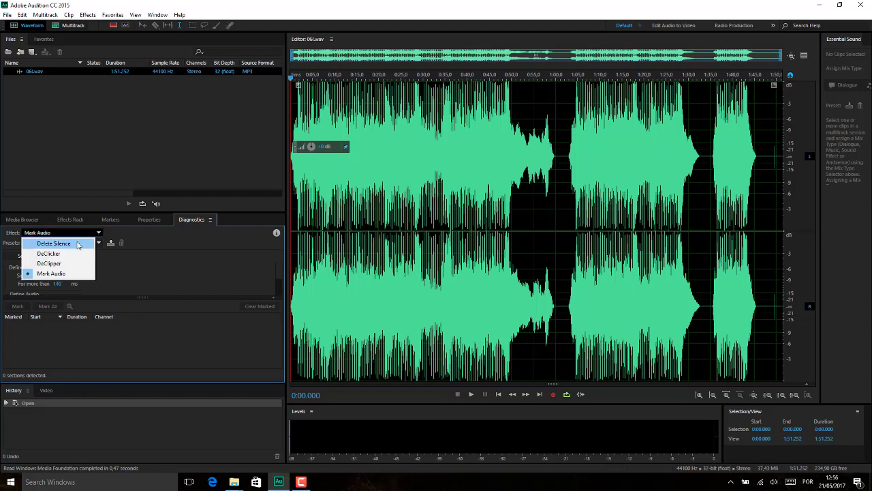
click(78, 244)
click(61, 233)
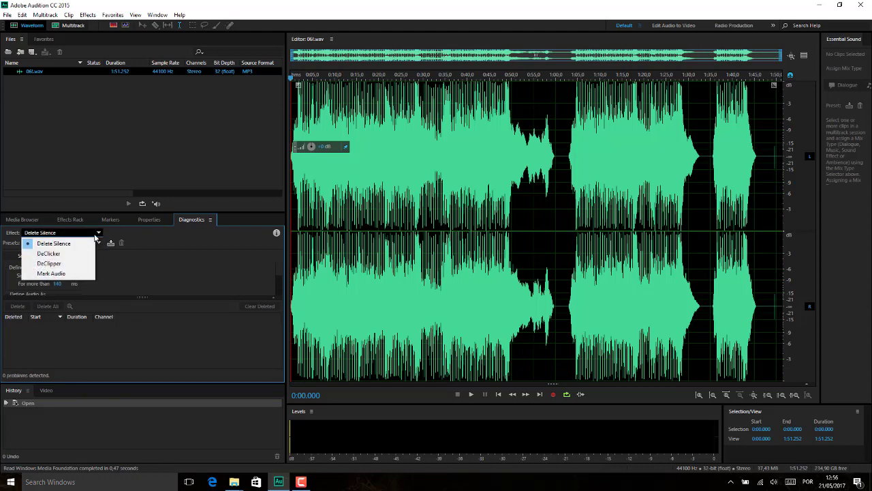
click(57, 271)
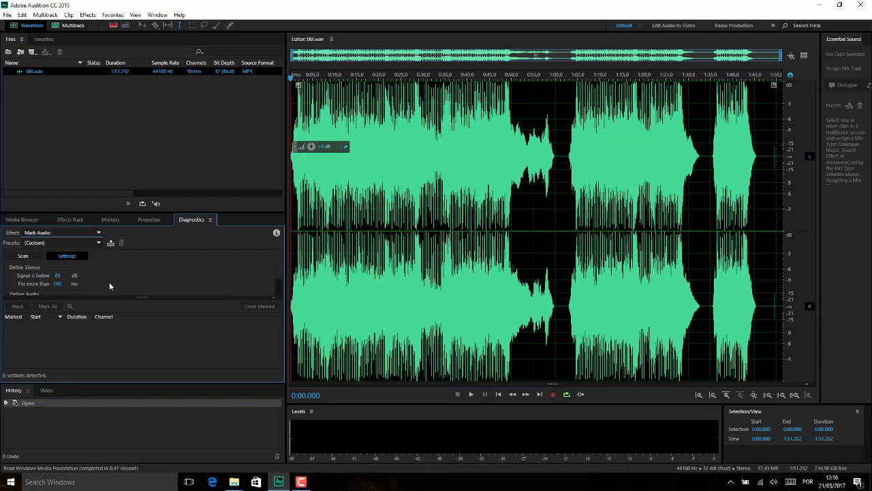
click(25, 258)
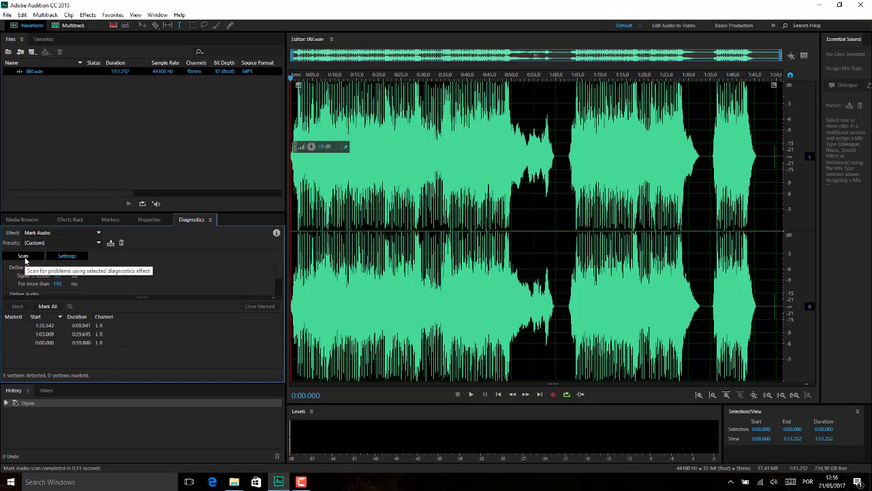
- Mark all the detected audio sections in the waveform
click(98, 233)
click(98, 233)
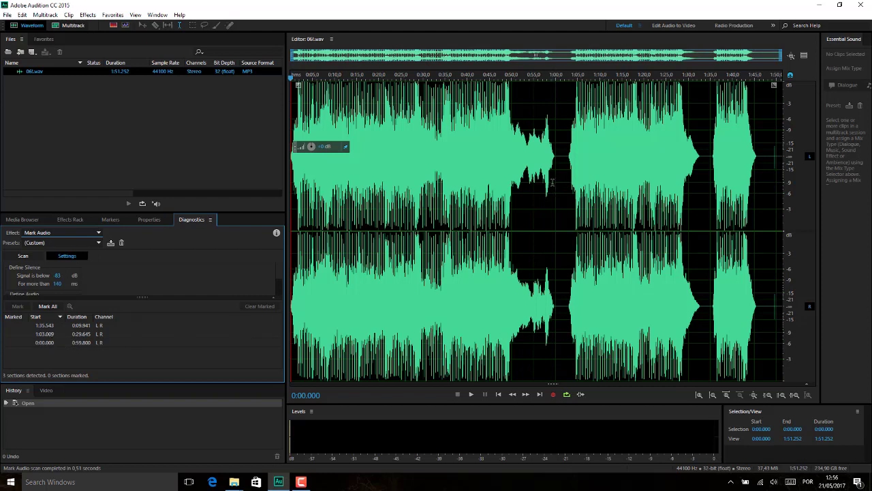
click(480, 187)
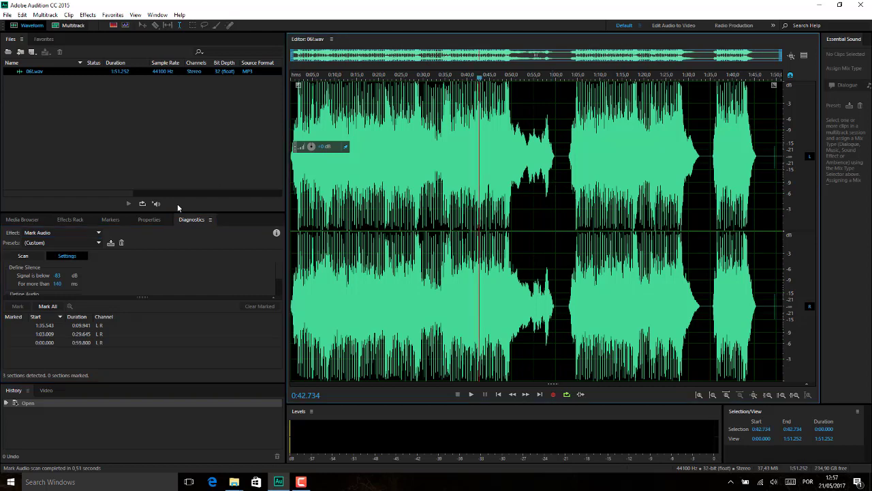
click(48, 306)
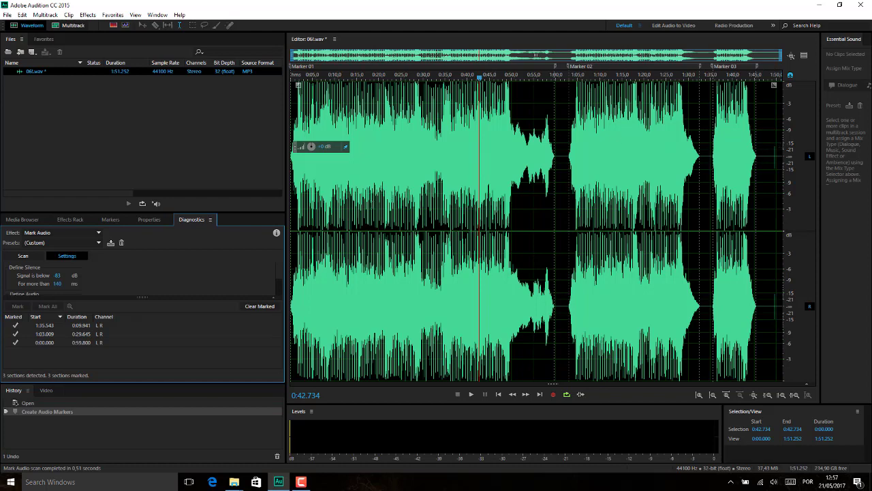
- Switch the diagnostic effect to Delete Silence with the (Default) preset
click(98, 232)
click(81, 241)
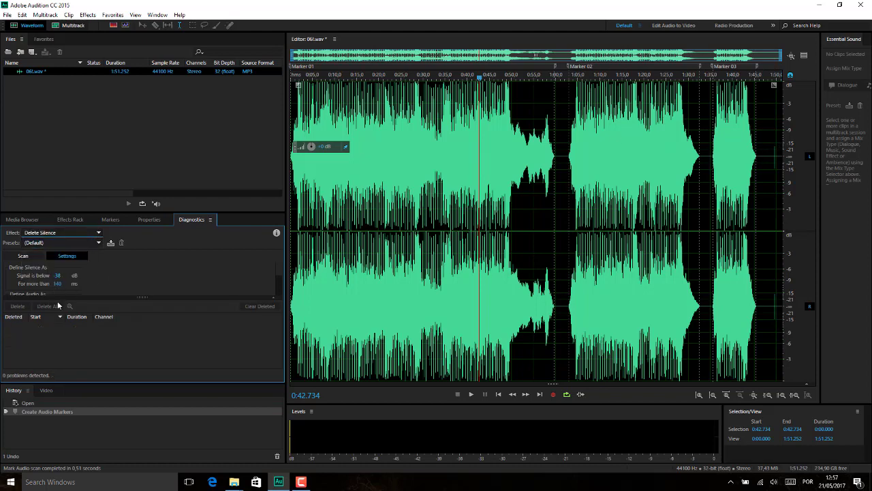